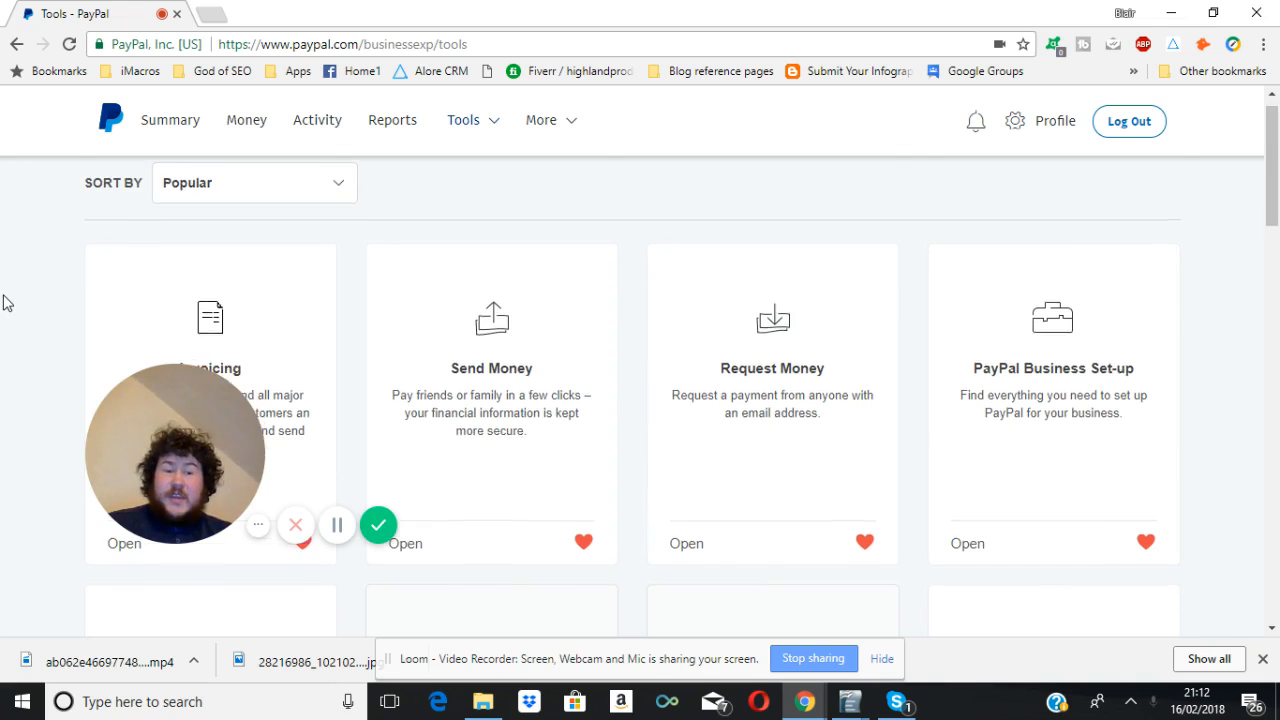
# Open the PayPal Buttons tool from the business tools page.
pyautogui.scroll(-2, 4, 304)
pyautogui.scroll(-5, 4, 304)
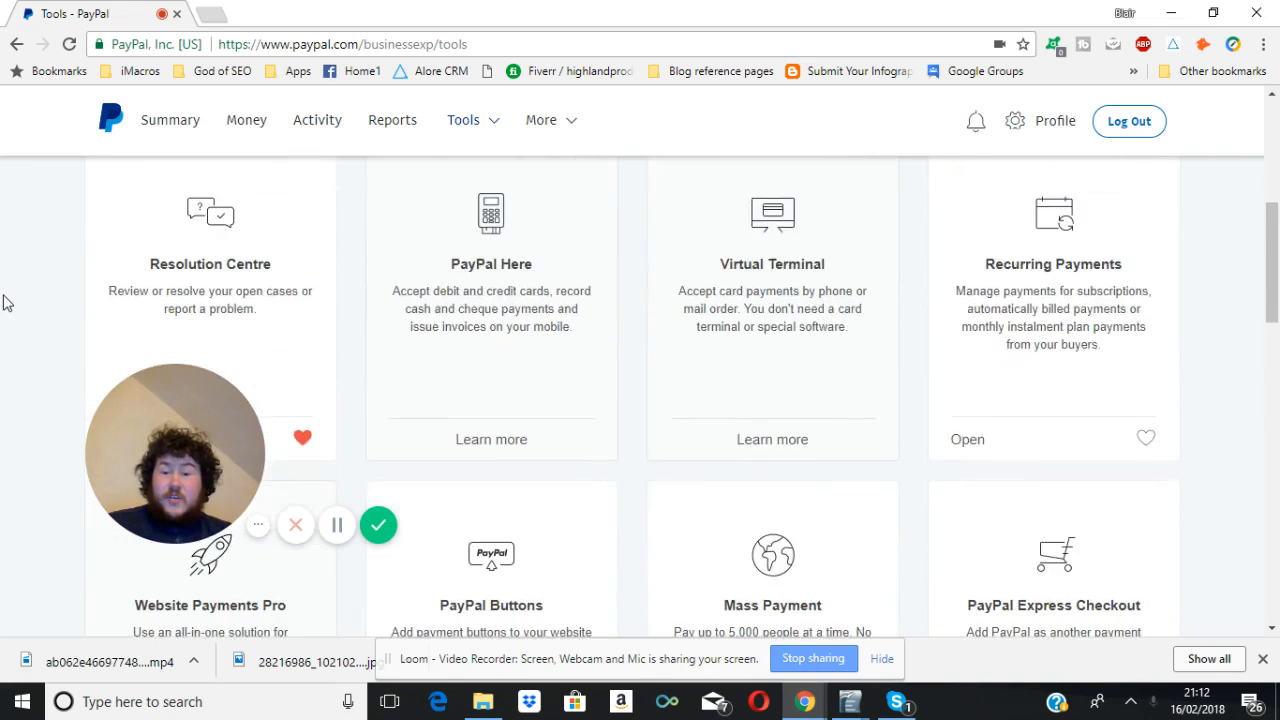
pyautogui.scroll(-1, 4, 304)
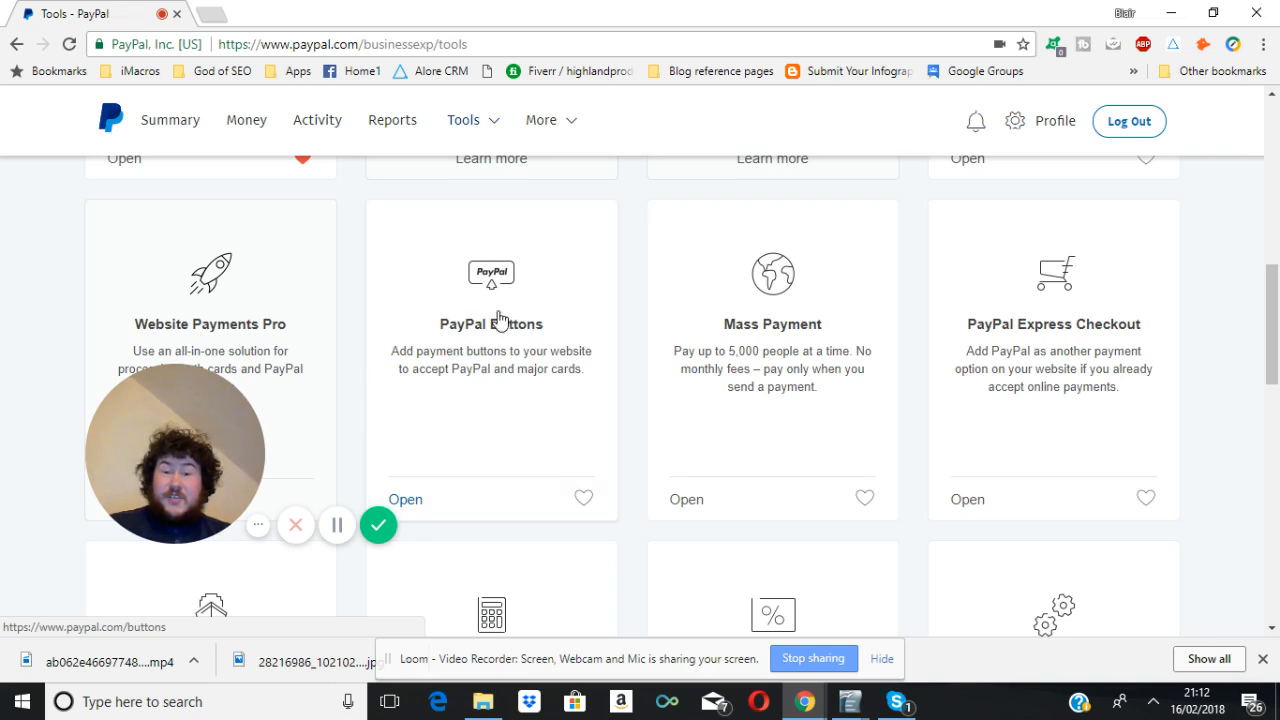
pyautogui.click(492, 311)
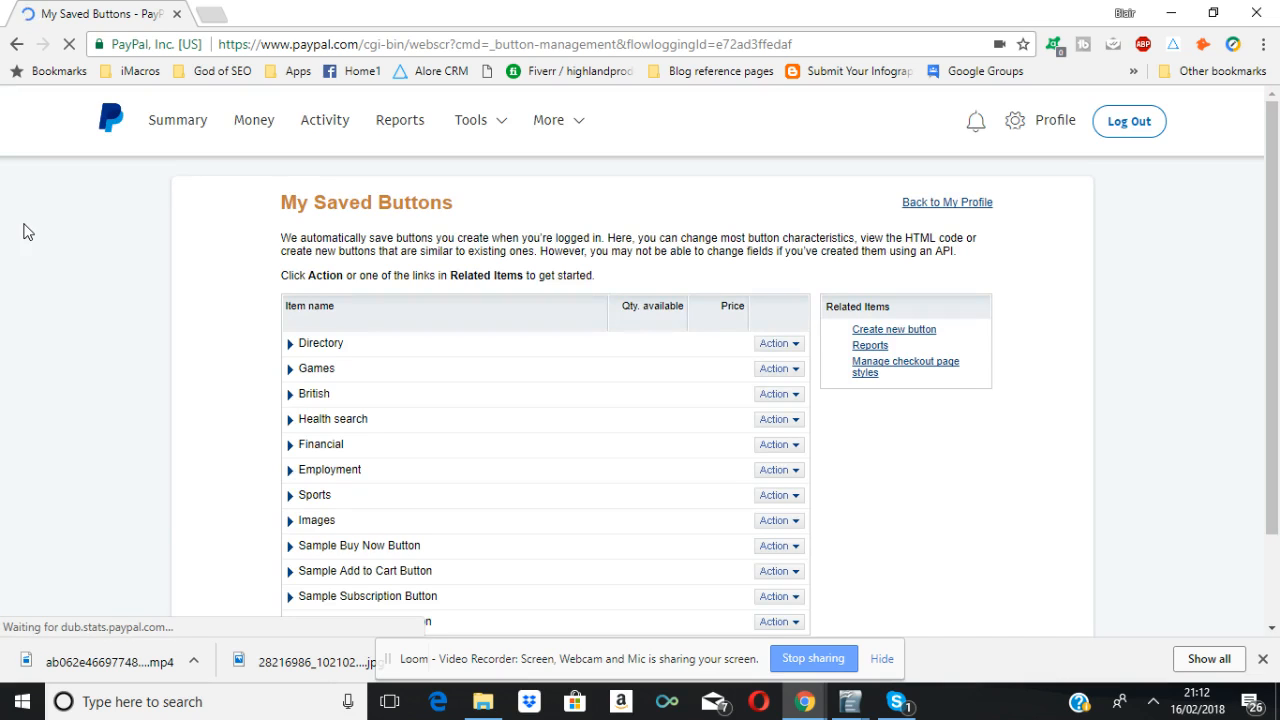
# Start creating a new payment button from the My Saved Buttons page.
pyautogui.scroll(-2, 28, 232)
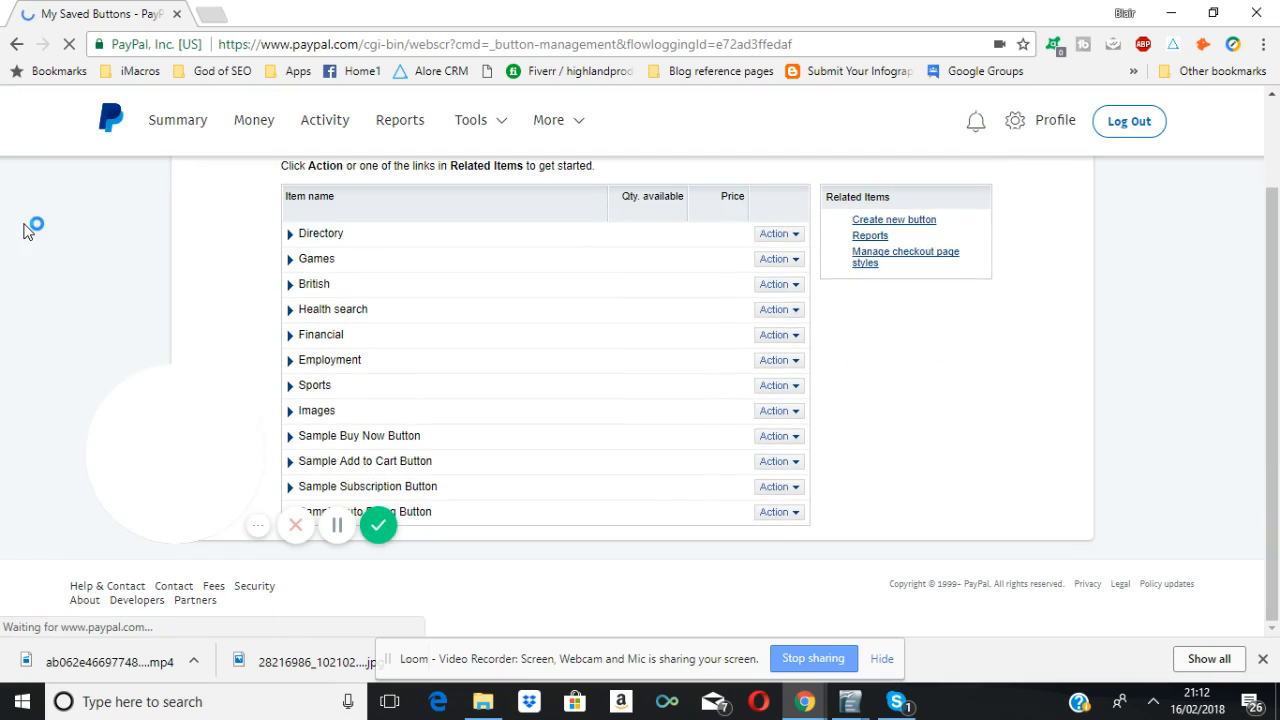
pyautogui.scroll(2, 820, 143)
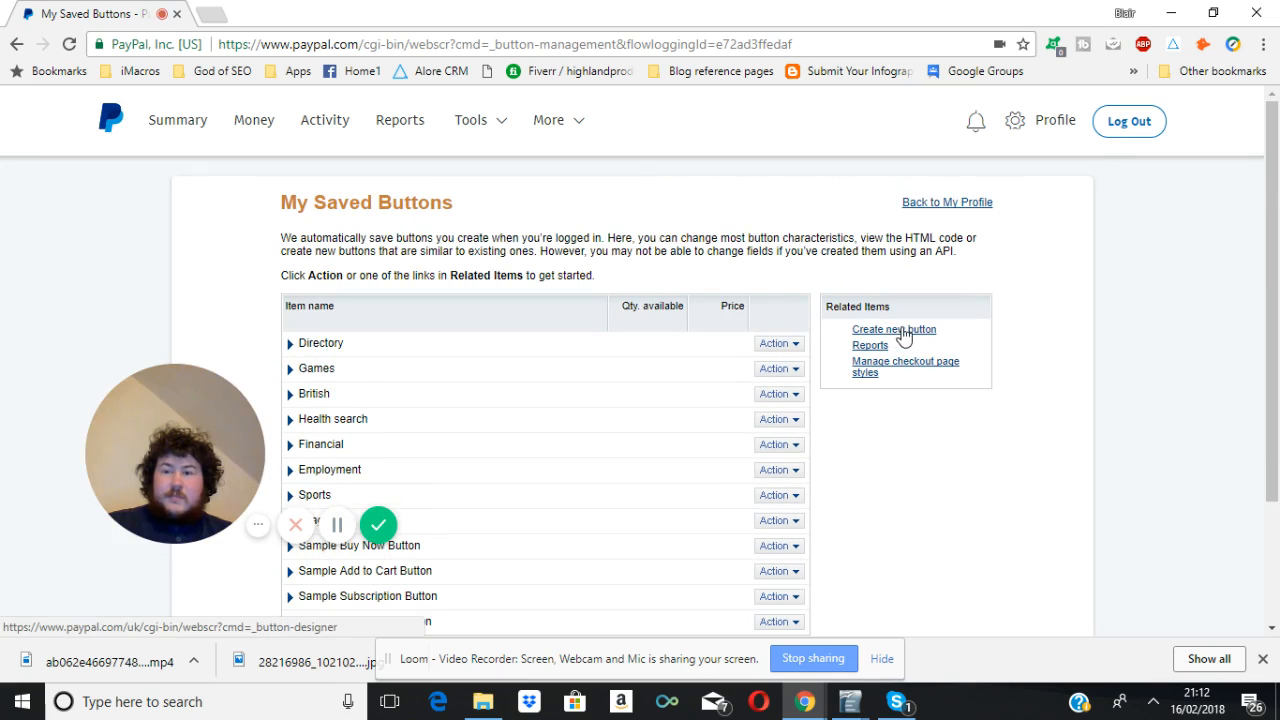
pyautogui.click(903, 330)
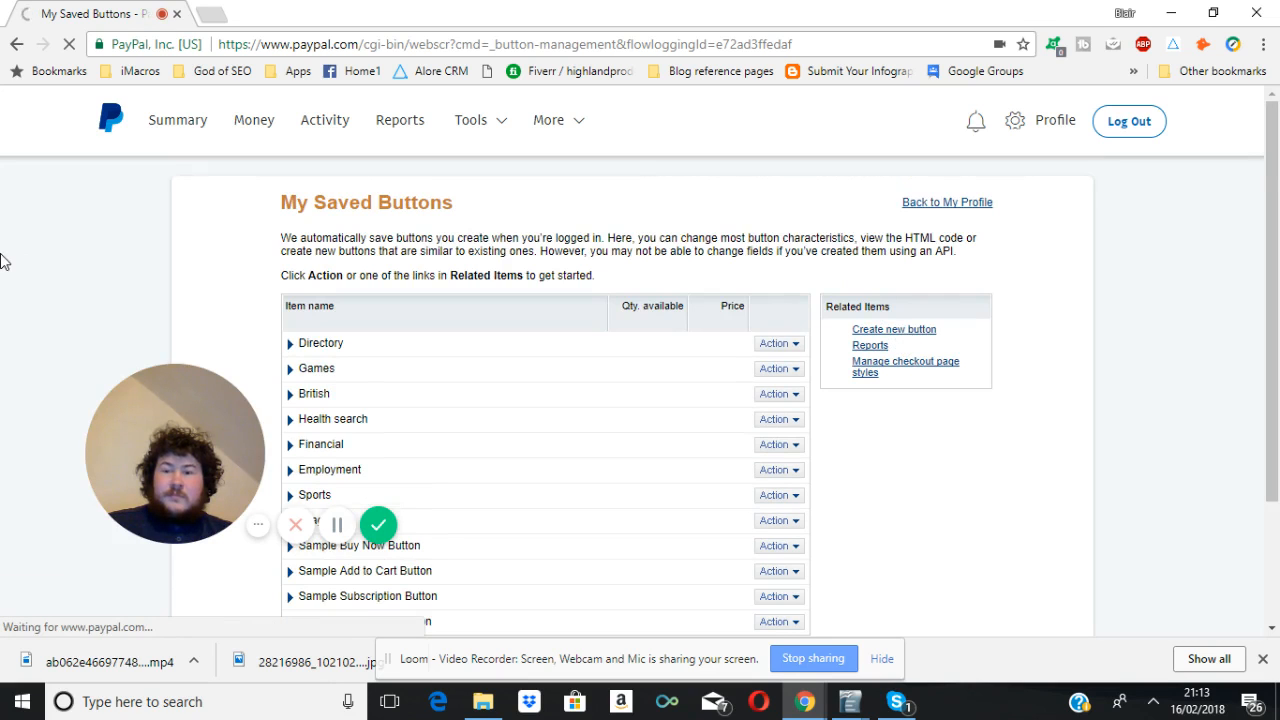
pyautogui.scroll(-2, 5, 255)
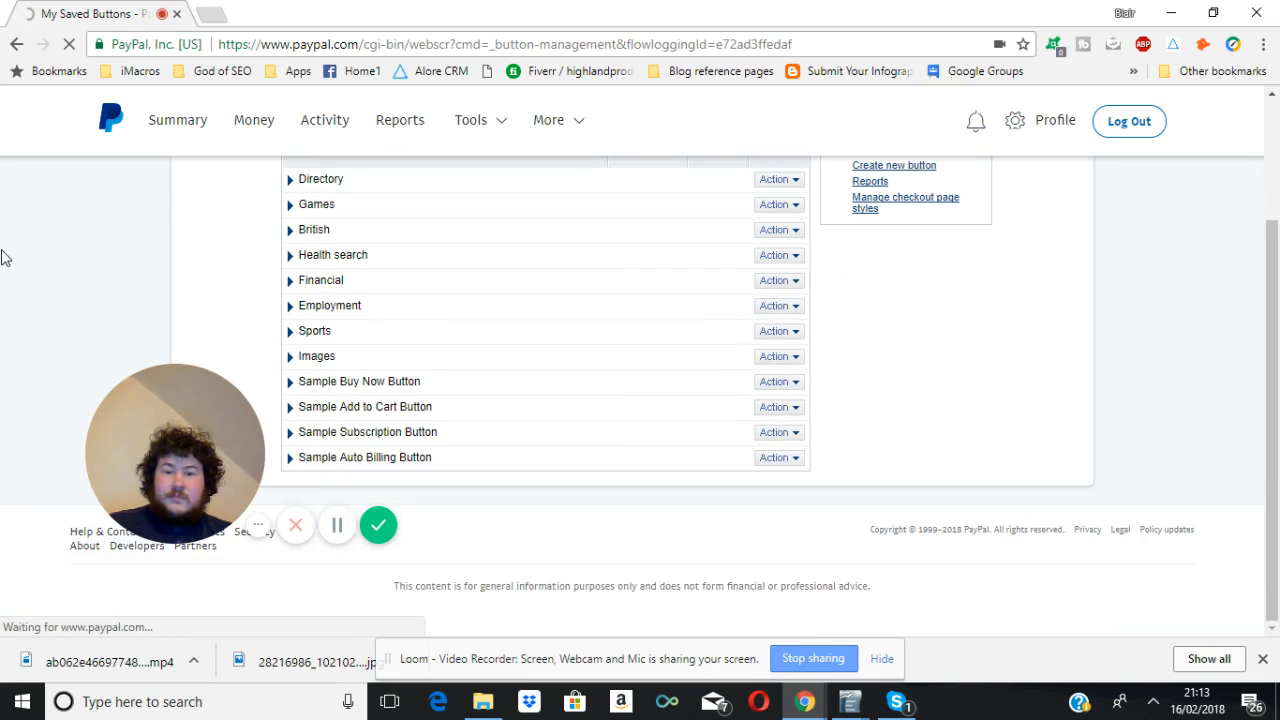
pyautogui.scroll(2, 5, 257)
pyautogui.scroll(-1, 5, 255)
pyautogui.scroll(1, 5, 250)
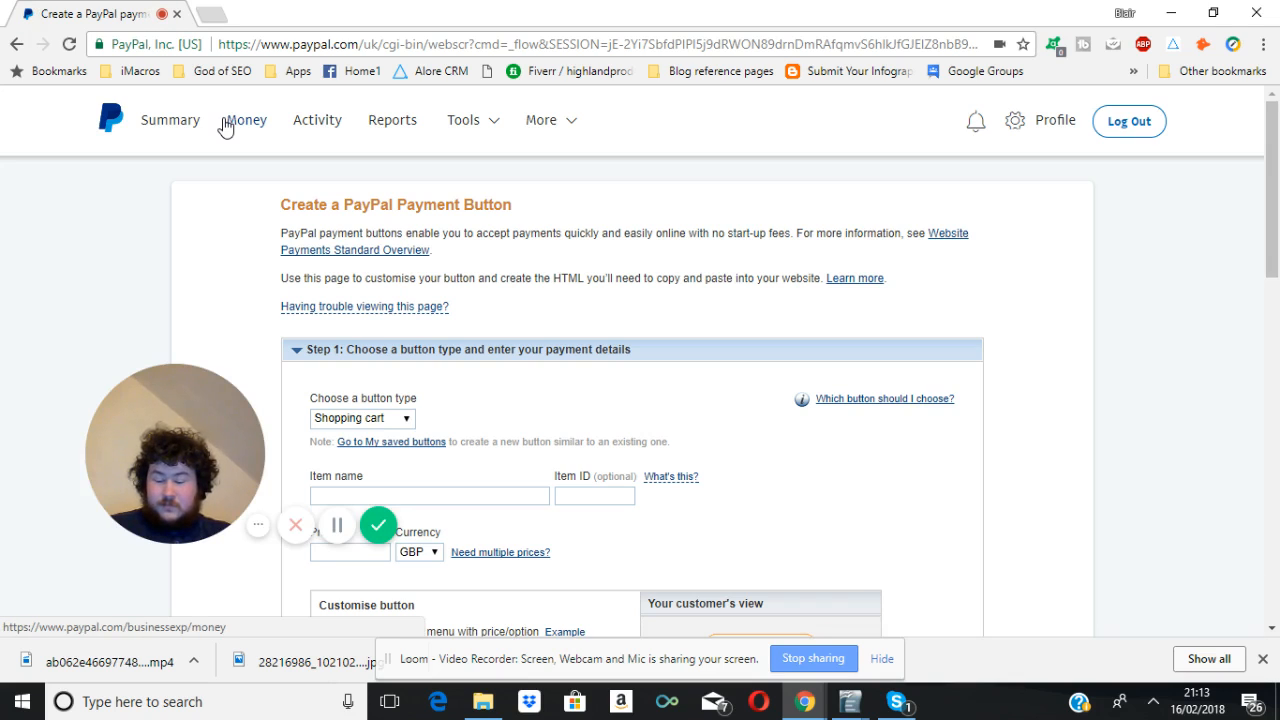
# Set the payment button type to Donations.
pyautogui.click(366, 424)
pyautogui.click(366, 422)
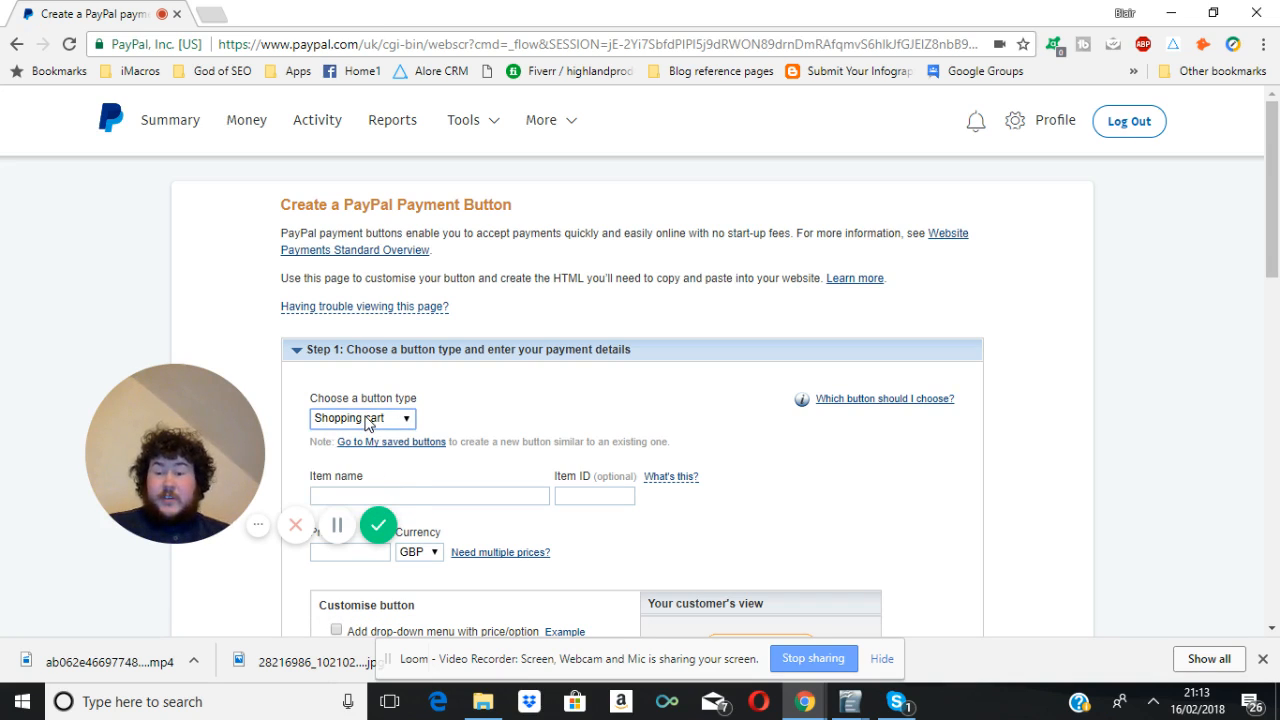
pyautogui.click(367, 422)
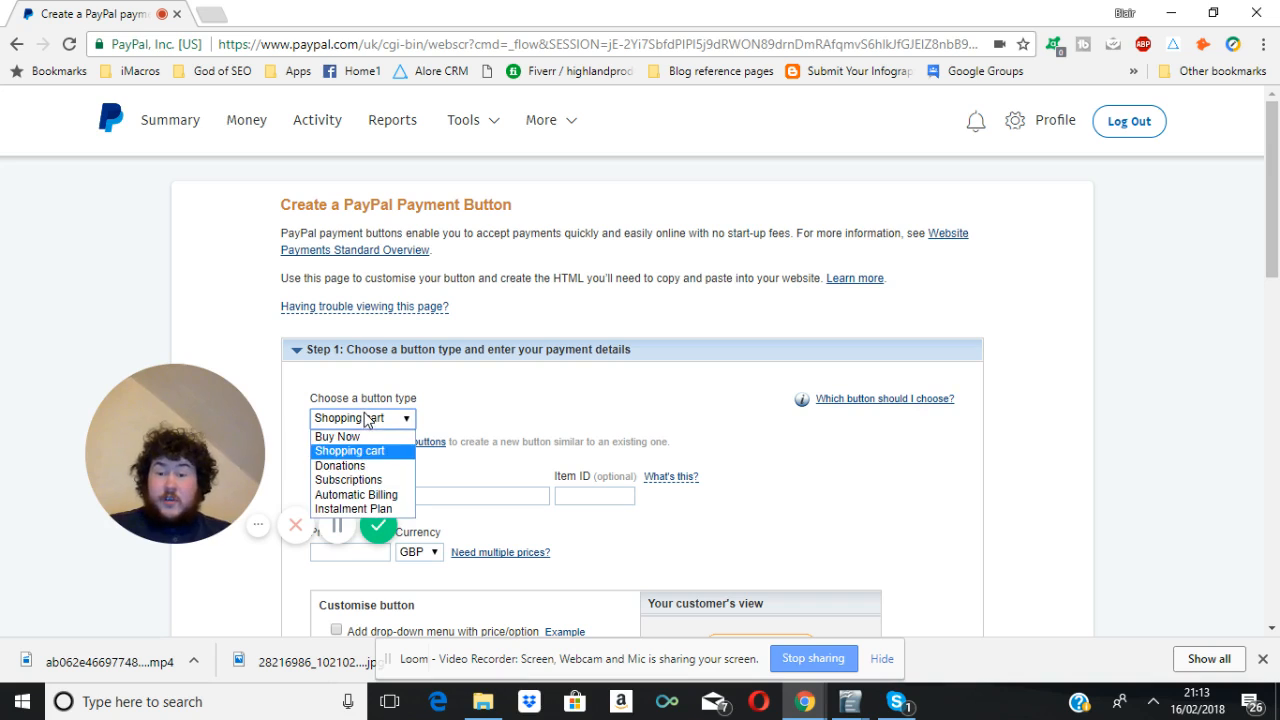
pyautogui.click(376, 467)
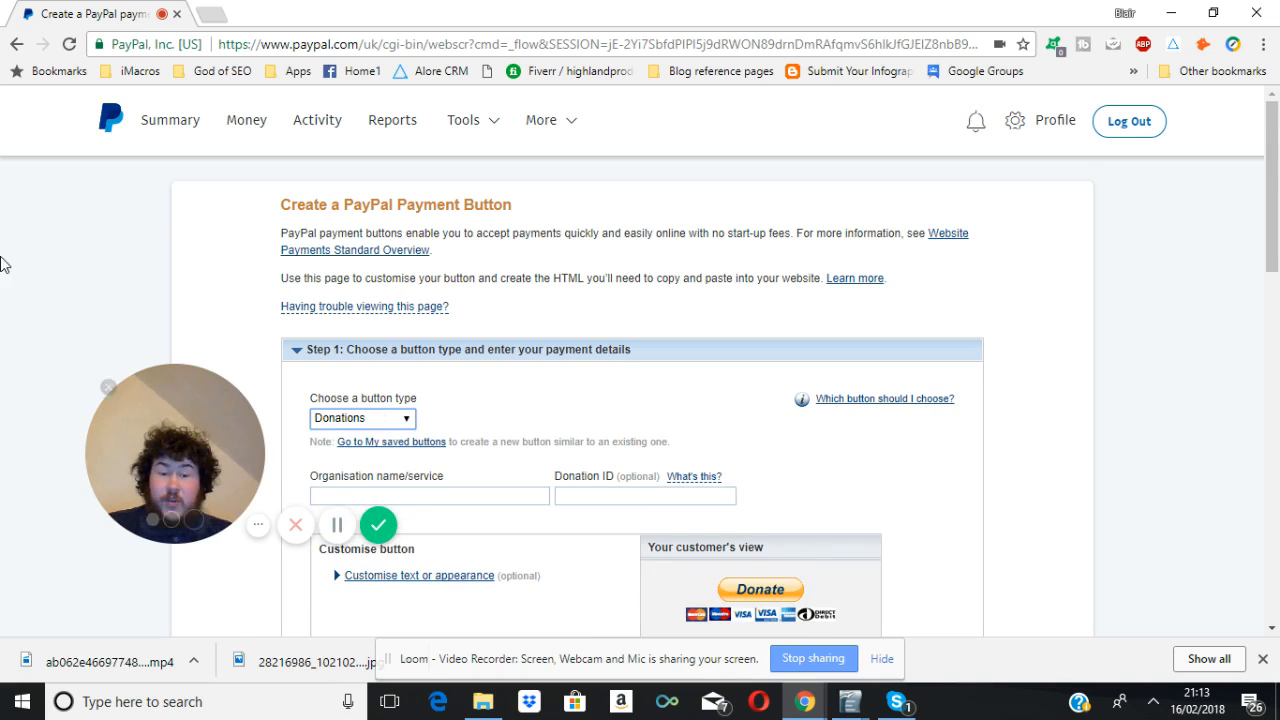
# Set the donation button's currency to USD.
pyautogui.scroll(-1, 4, 255)
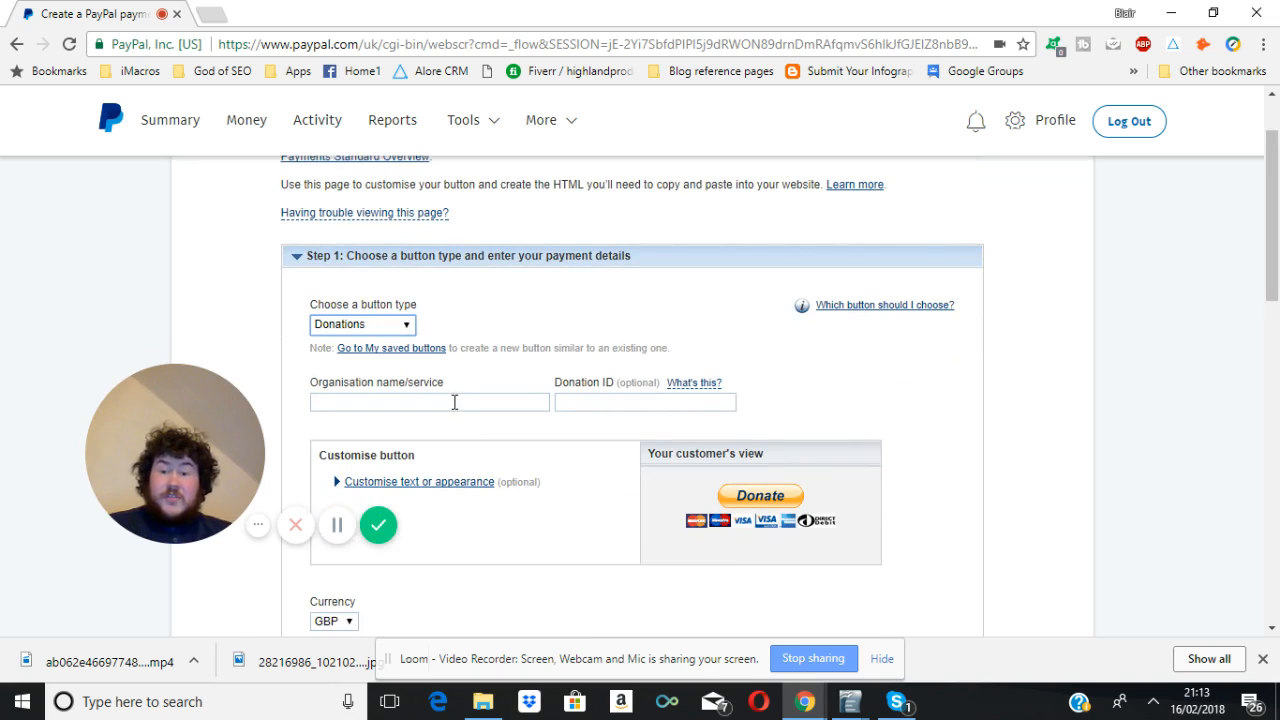
pyautogui.scroll(-3, 68, 234)
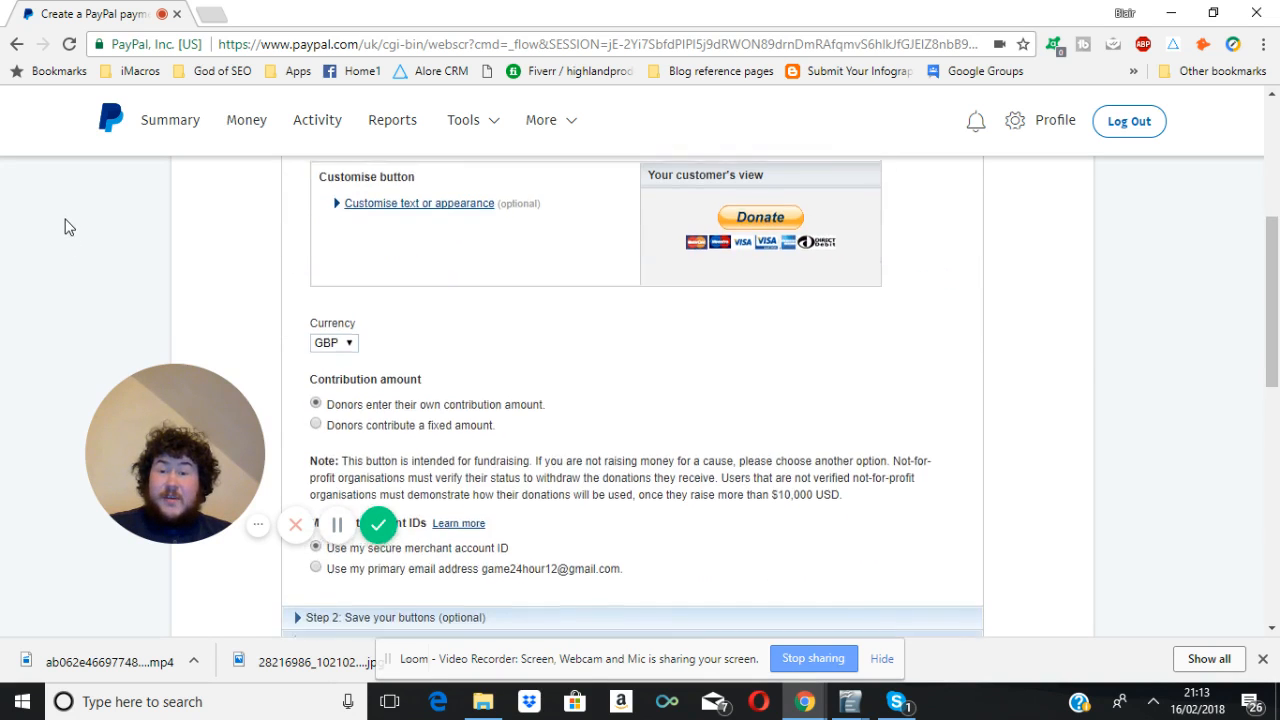
pyautogui.scroll(2, 64, 227)
pyautogui.scroll(-1, 63, 223)
pyautogui.click(350, 434)
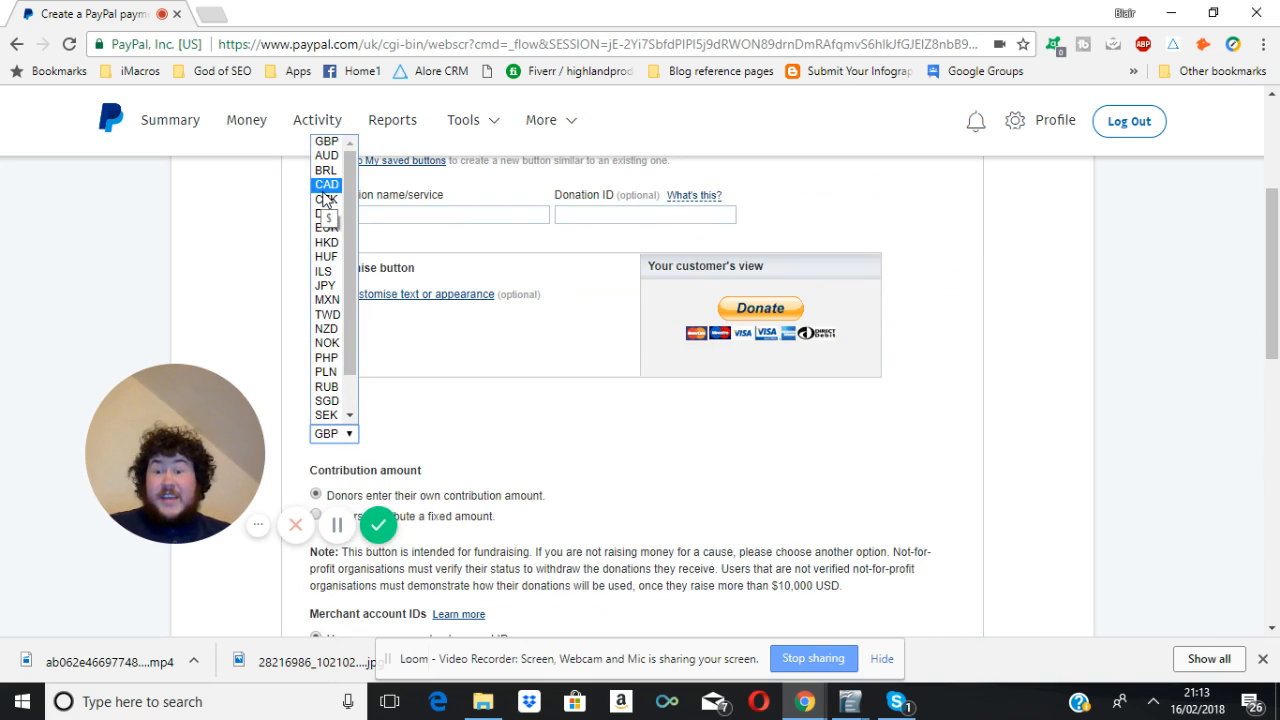
pyautogui.scroll(-1, 325, 200)
pyautogui.scroll(1, 326, 203)
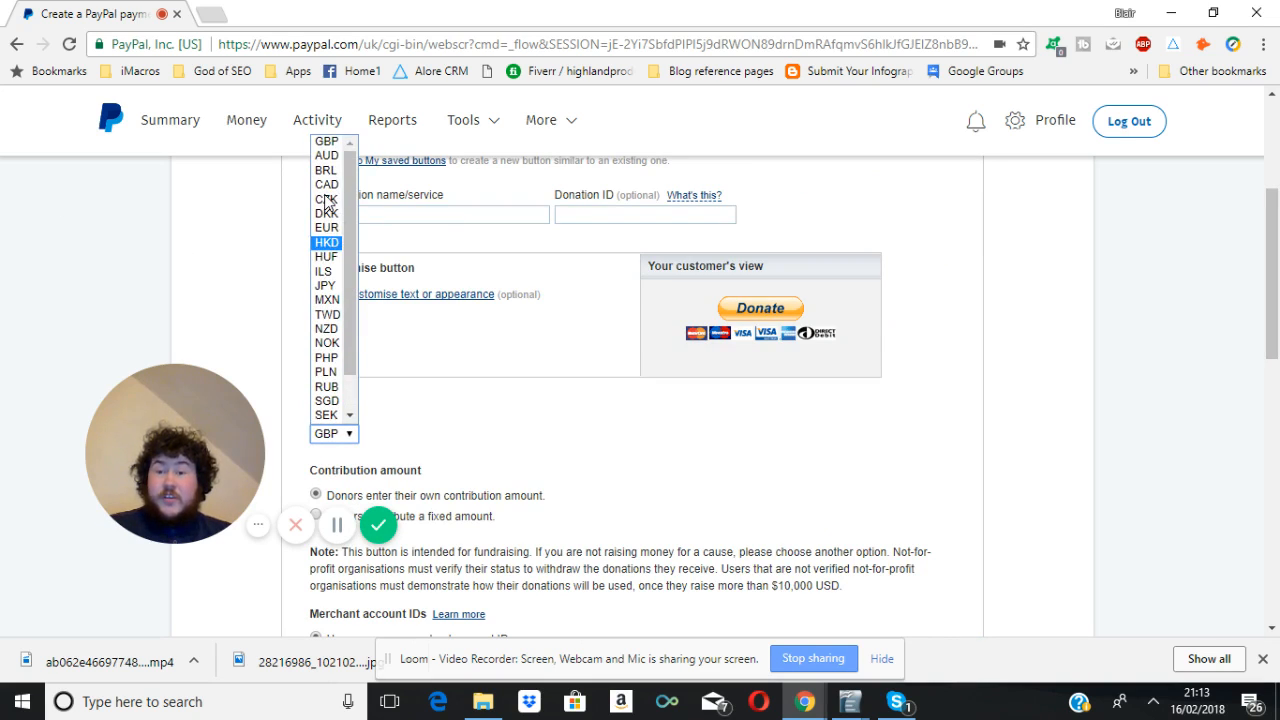
pyautogui.scroll(-1, 325, 350)
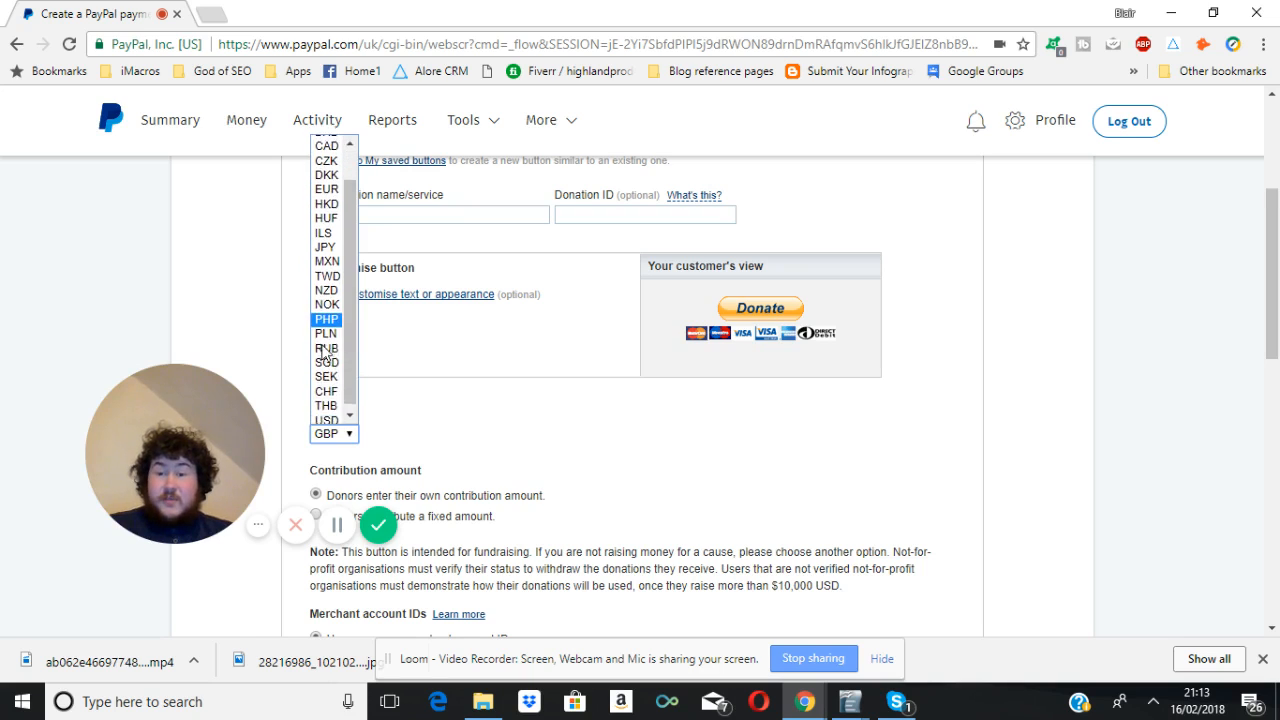
pyautogui.click(330, 416)
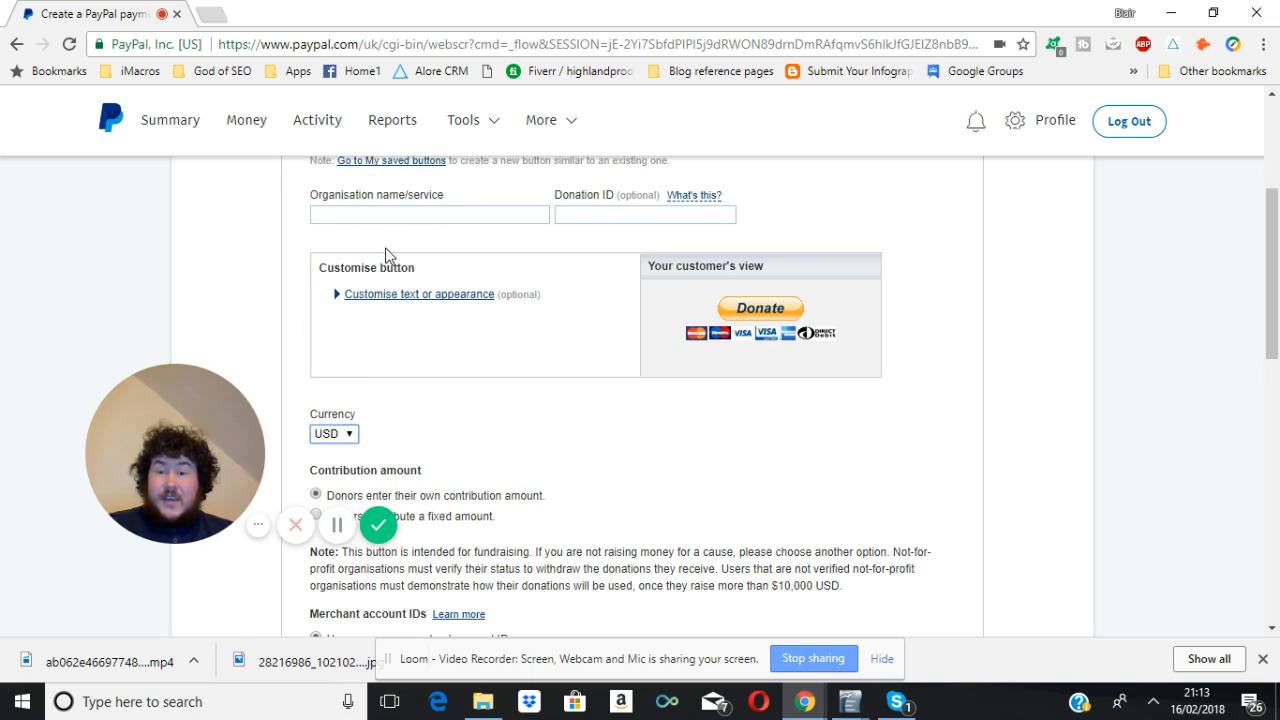
# Create the donation button, leaving the organisation name and donation ID empty and the contribution amount and merchant account options at their defaults.
pyautogui.scroll(1, 386, 246)
pyautogui.click(367, 300)
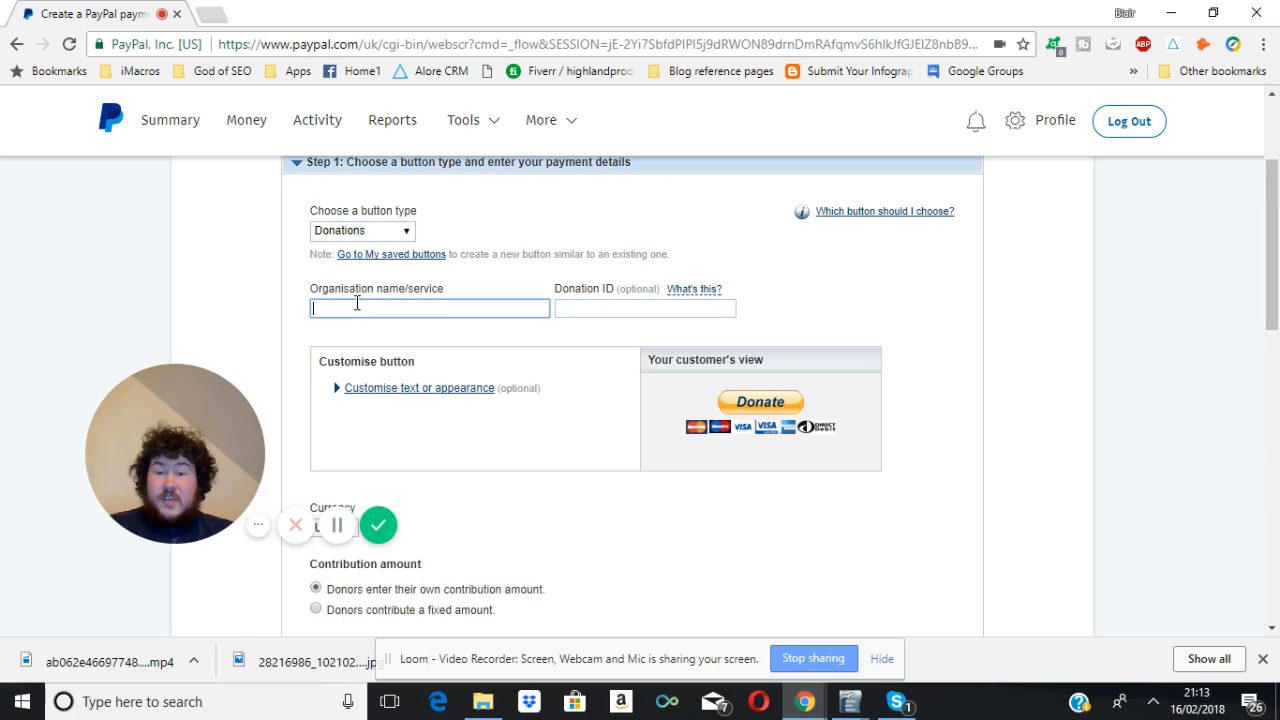
pyautogui.click(630, 310)
pyautogui.press('Escape')
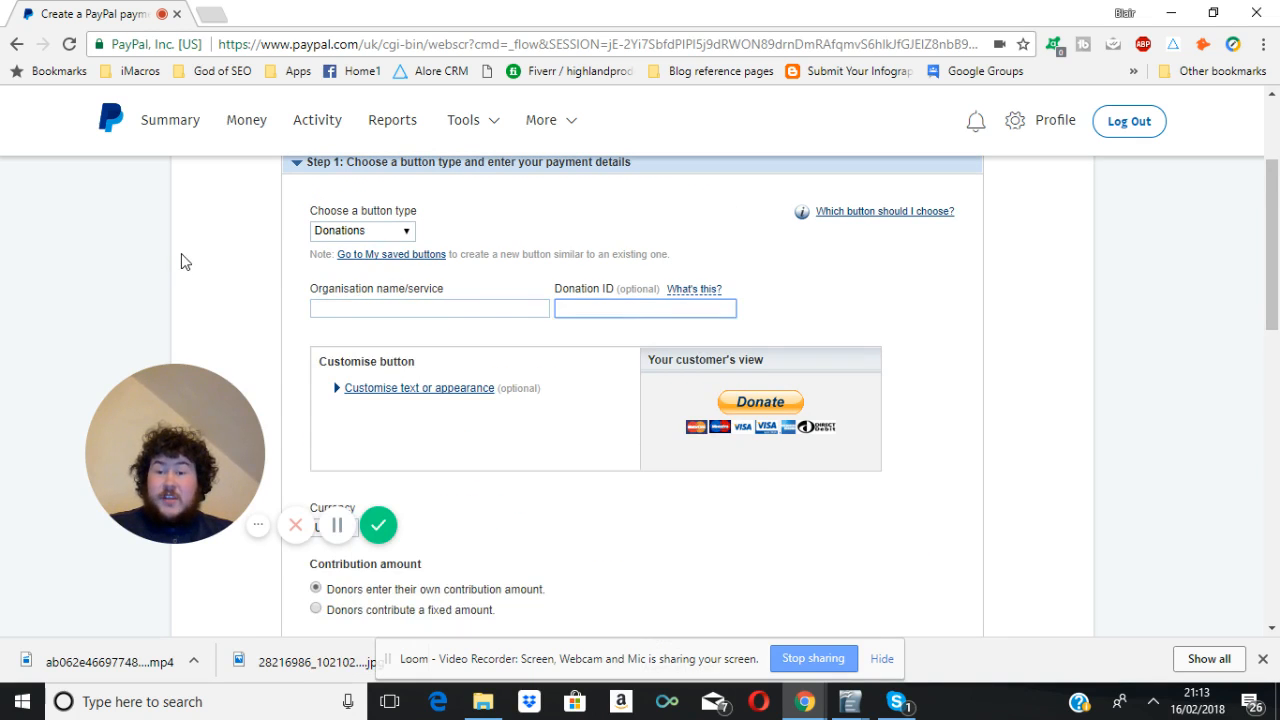
pyautogui.scroll(-3, 184, 258)
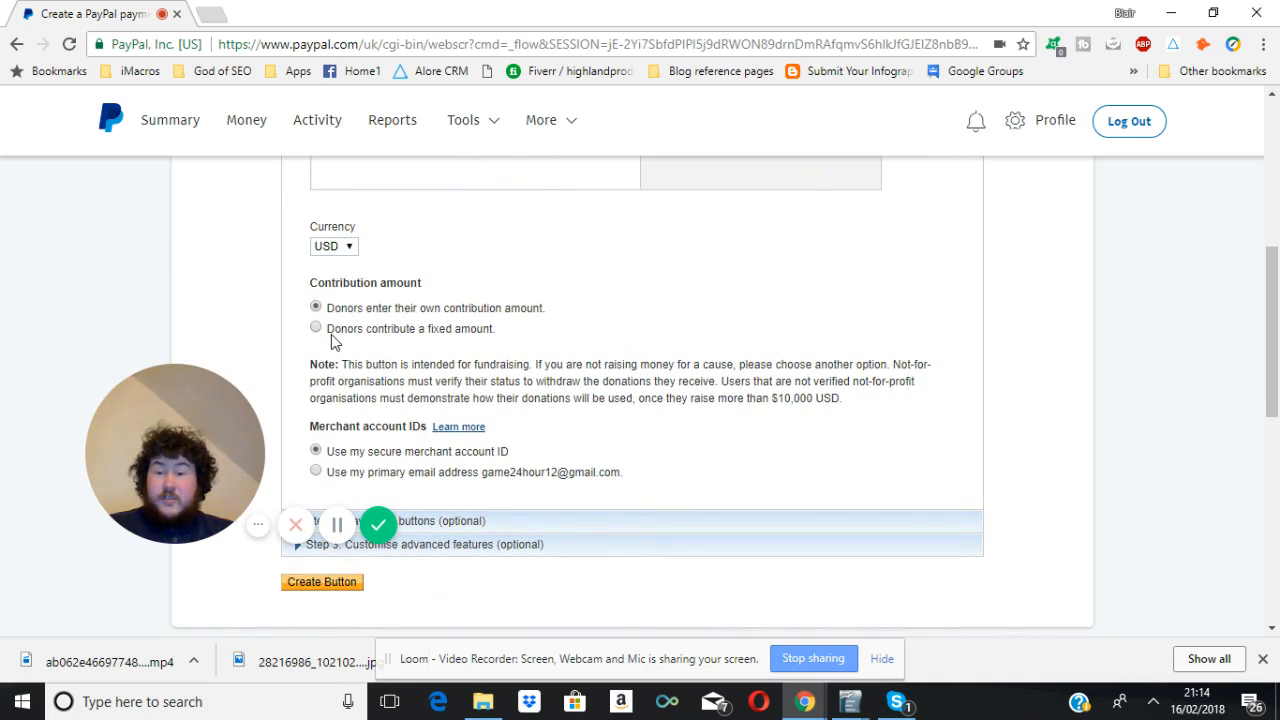
pyautogui.scroll(-1, 238, 311)
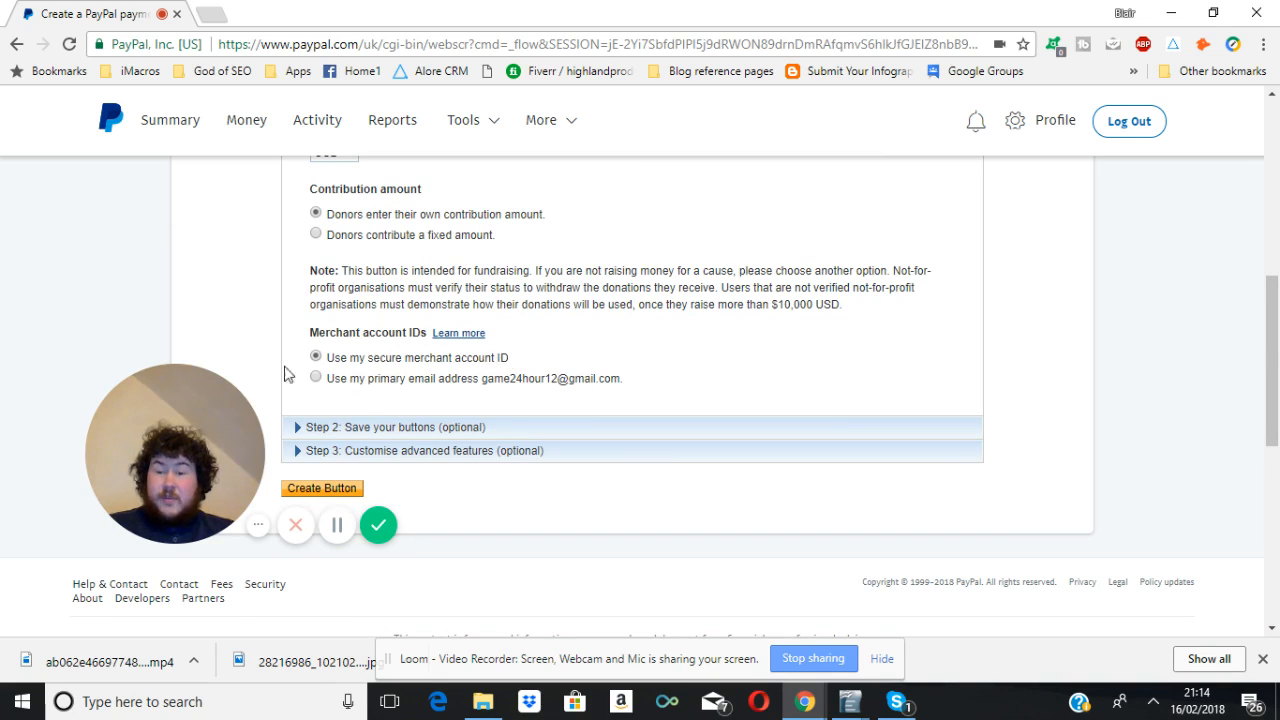
pyautogui.scroll(-1, 330, 390)
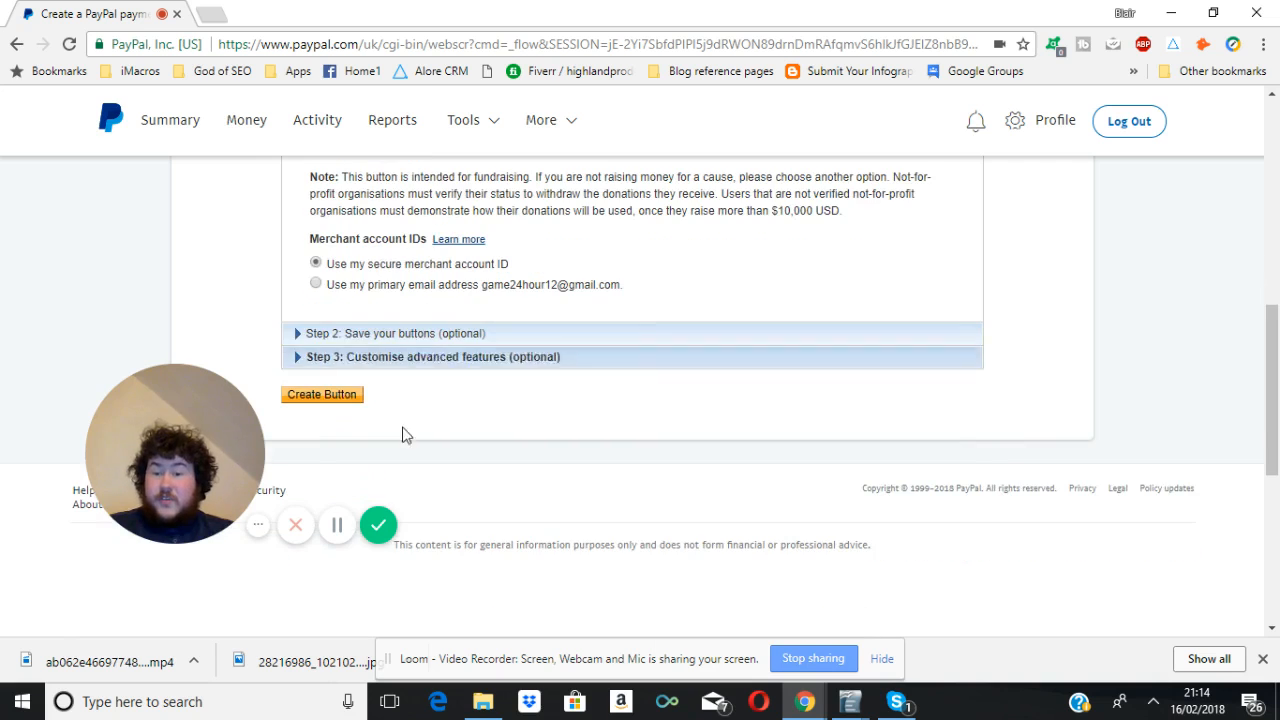
pyautogui.click(340, 395)
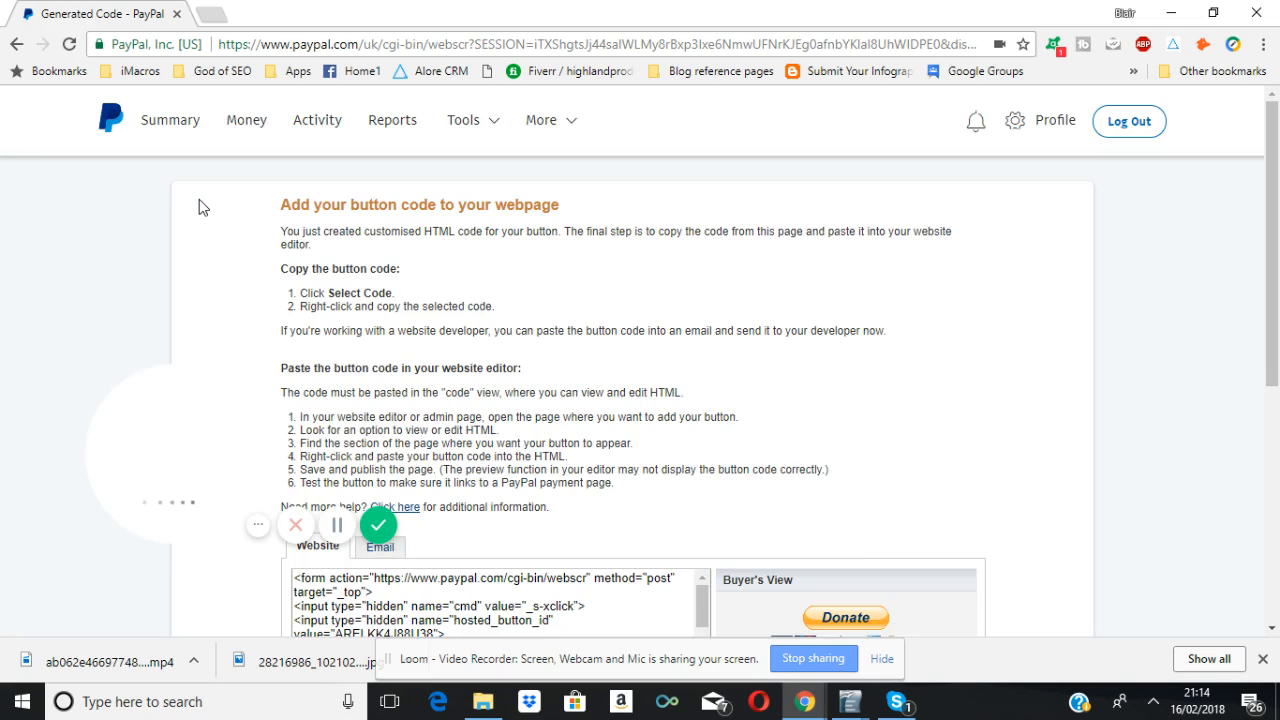
# Copy the full generated website HTML code of the Donate button.
pyautogui.scroll(-2, 2, 444)
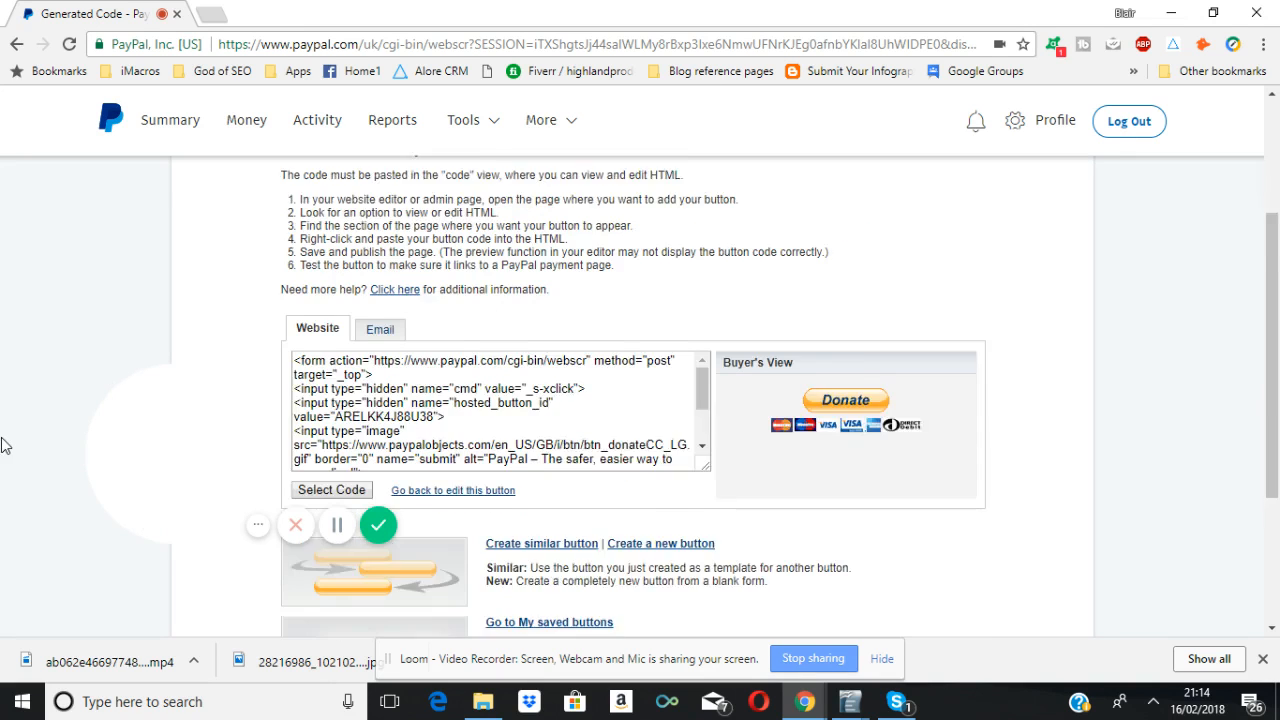
pyautogui.scroll(-1, 2, 444)
pyautogui.click(308, 298)
pyautogui.rightClick(318, 312)
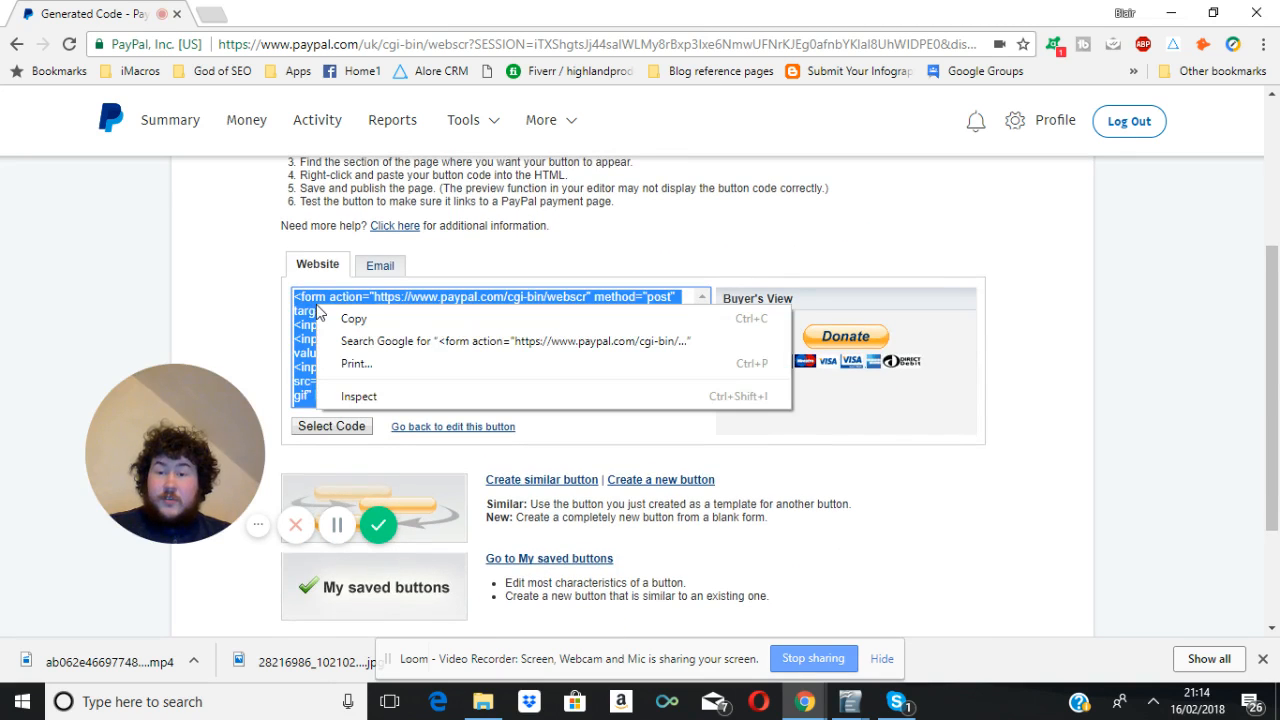
pyautogui.click(354, 319)
pyautogui.click(153, 243)
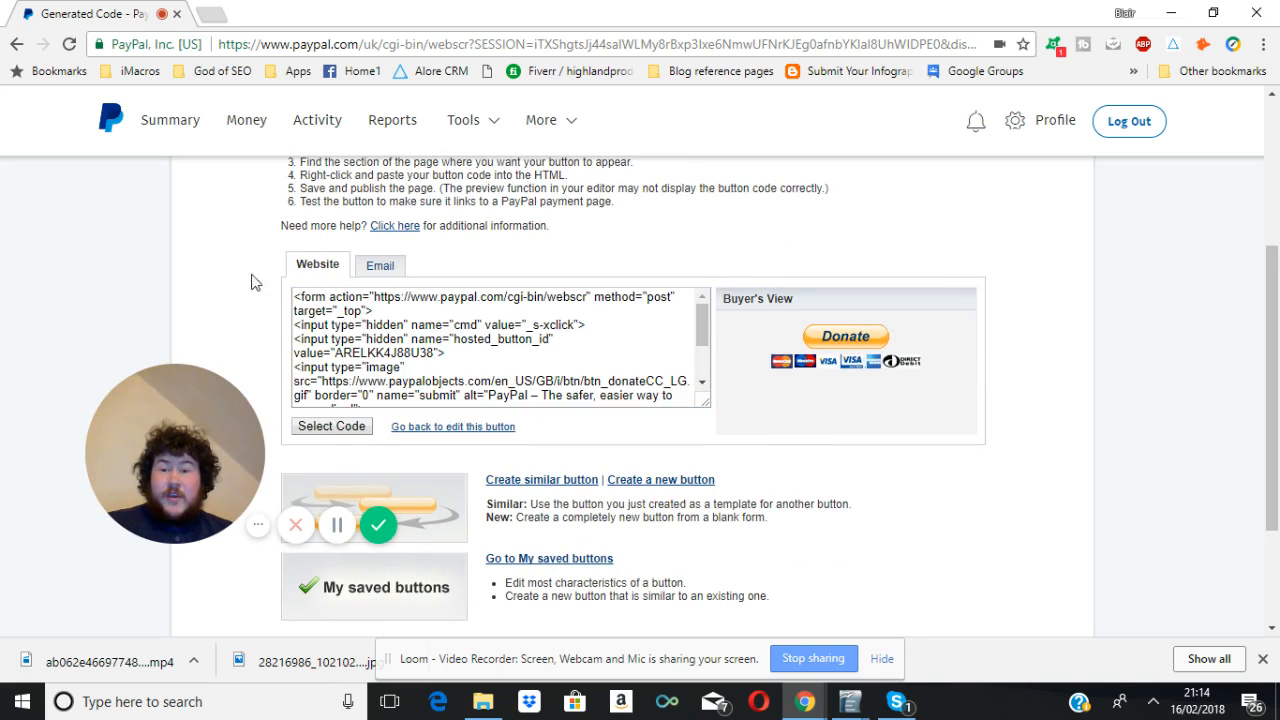
pyautogui.click(444, 369)
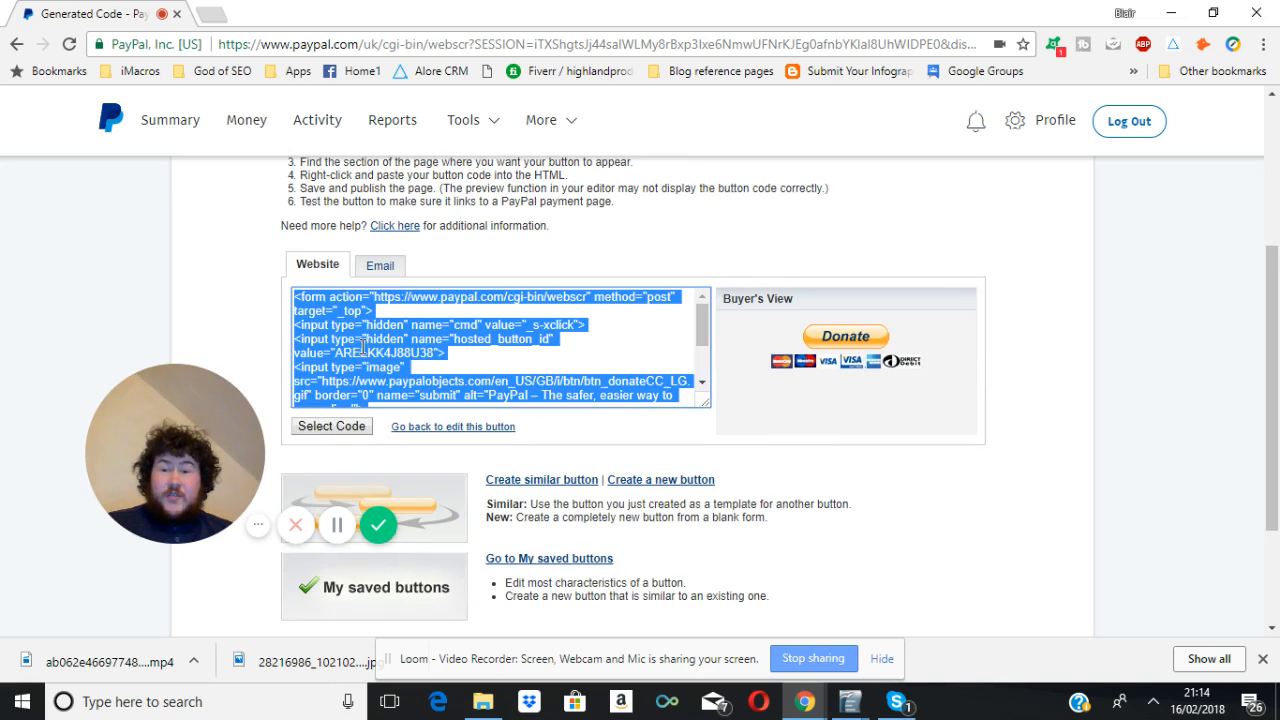
pyautogui.click(301, 313)
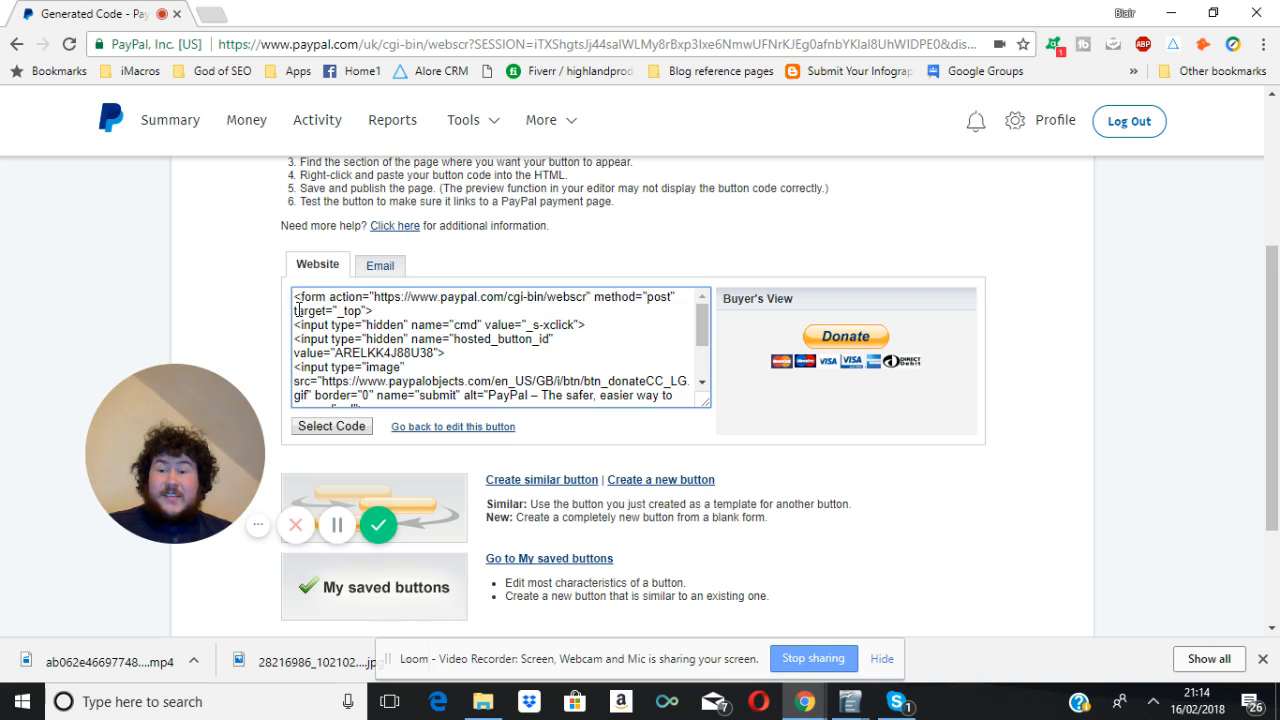